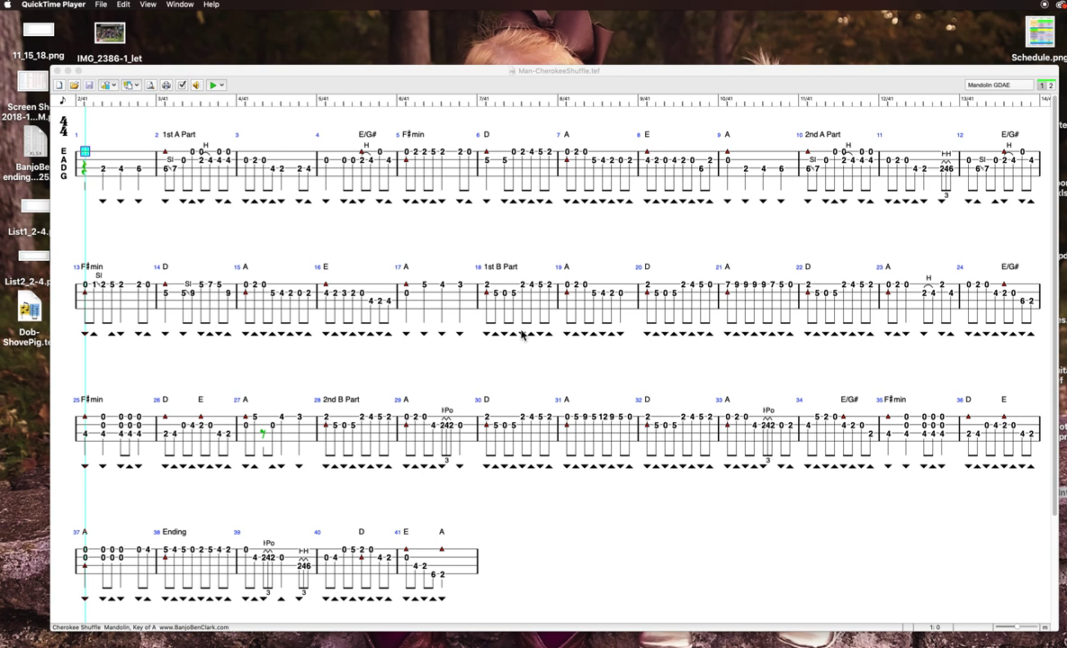
# Bring the TablEdit window with the Cherokee Shuffle mandolin tab to the front.
pyautogui.click(522, 335)
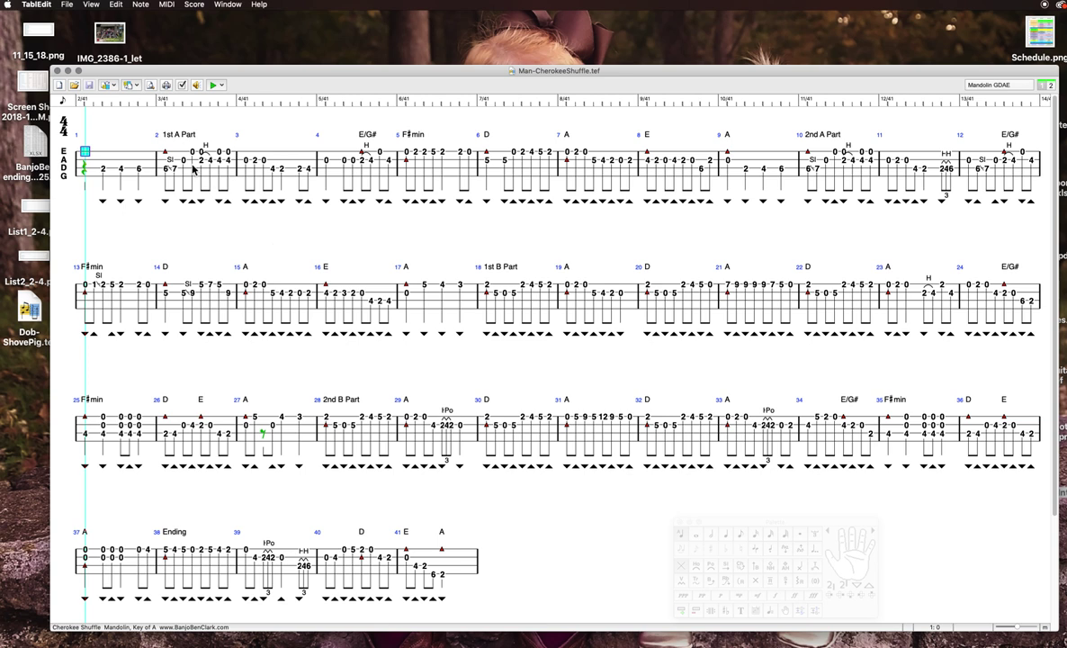
# Open Preferences and browse the General, Shortcuts, Printing, Page Layout, Screen, Tools and Advanced pages.
pyautogui.click(40, 4)
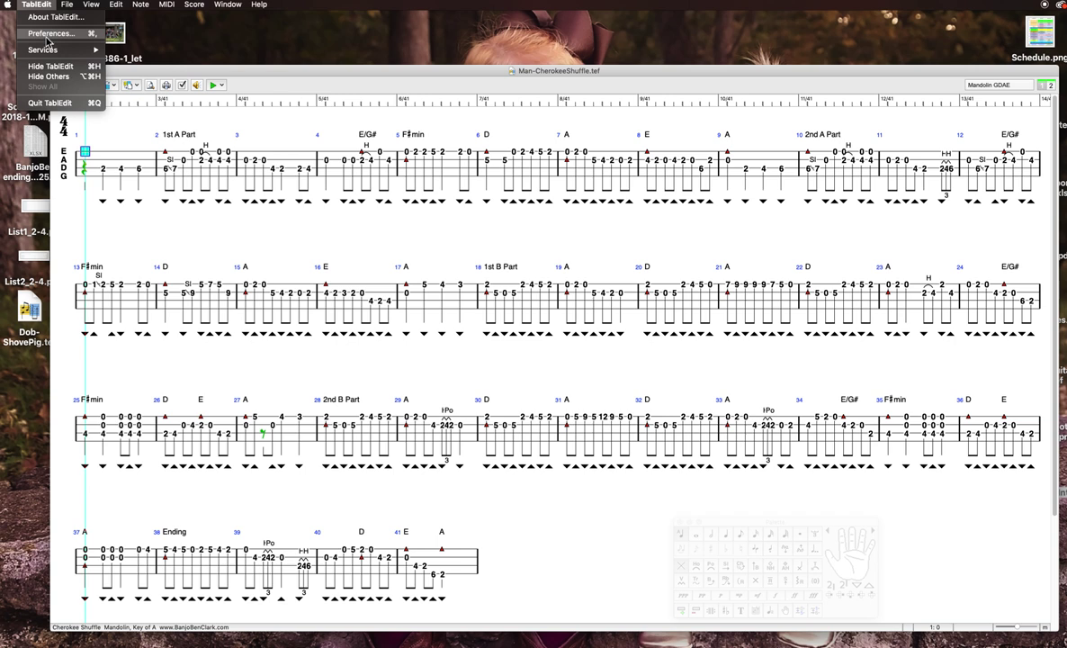
pyautogui.click(49, 34)
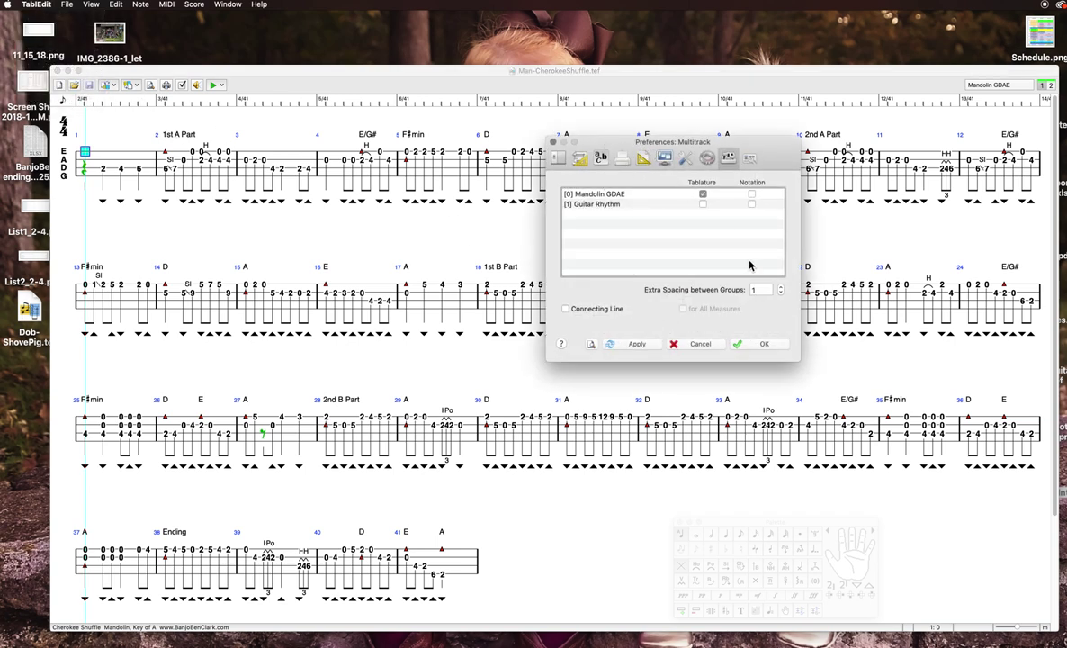
pyautogui.click(760, 343)
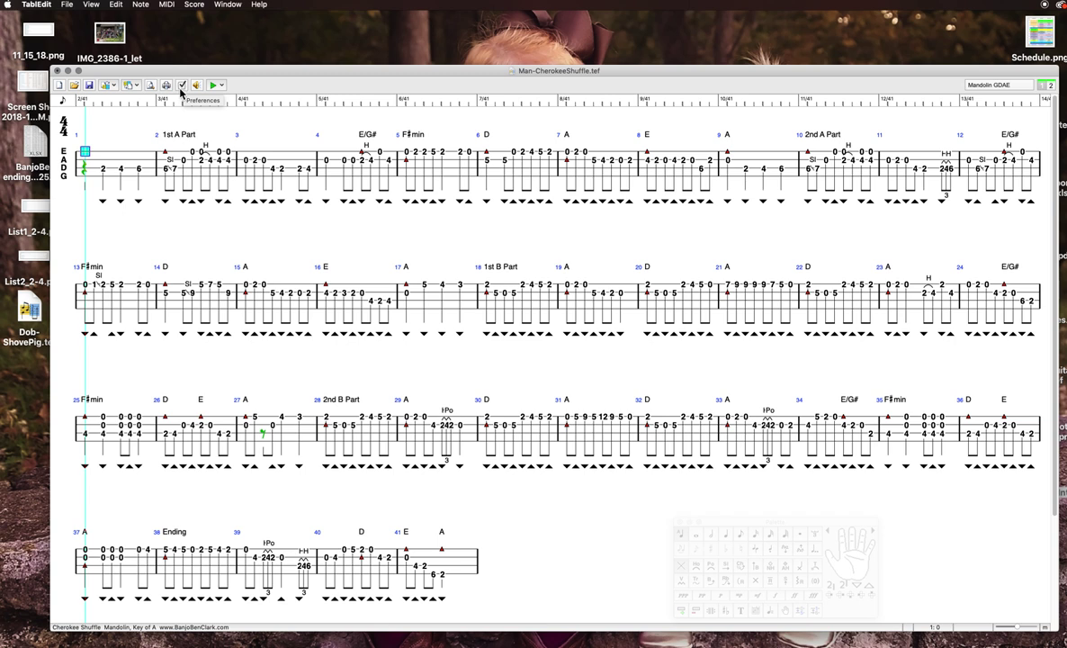
pyautogui.click(180, 86)
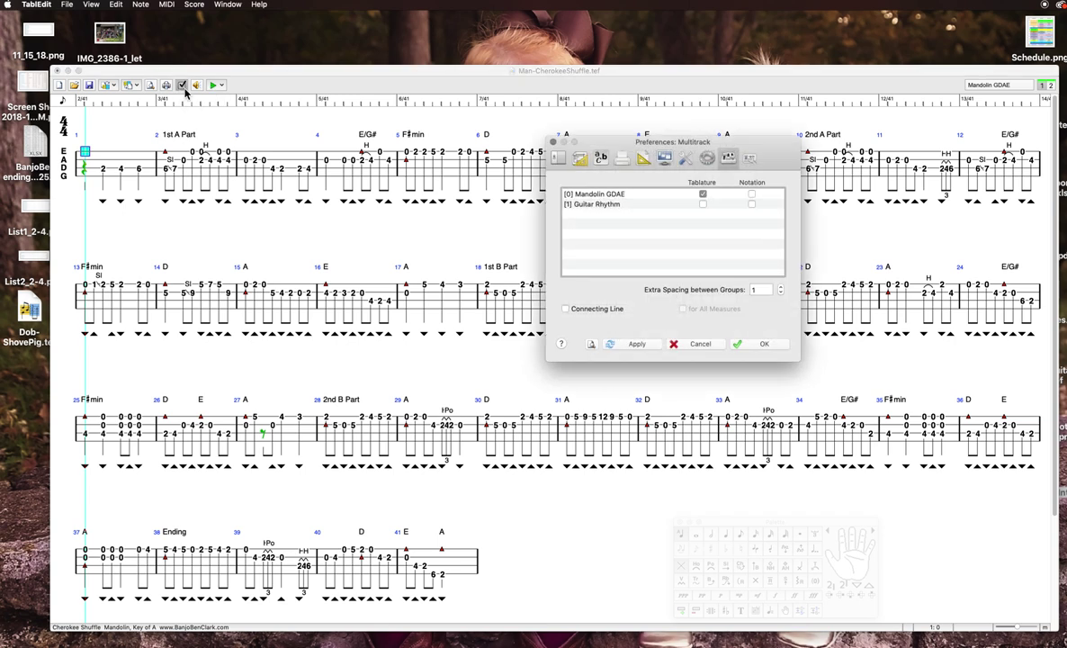
pyautogui.click(557, 159)
pyautogui.click(601, 158)
pyautogui.click(623, 160)
pyautogui.click(643, 159)
pyautogui.click(664, 158)
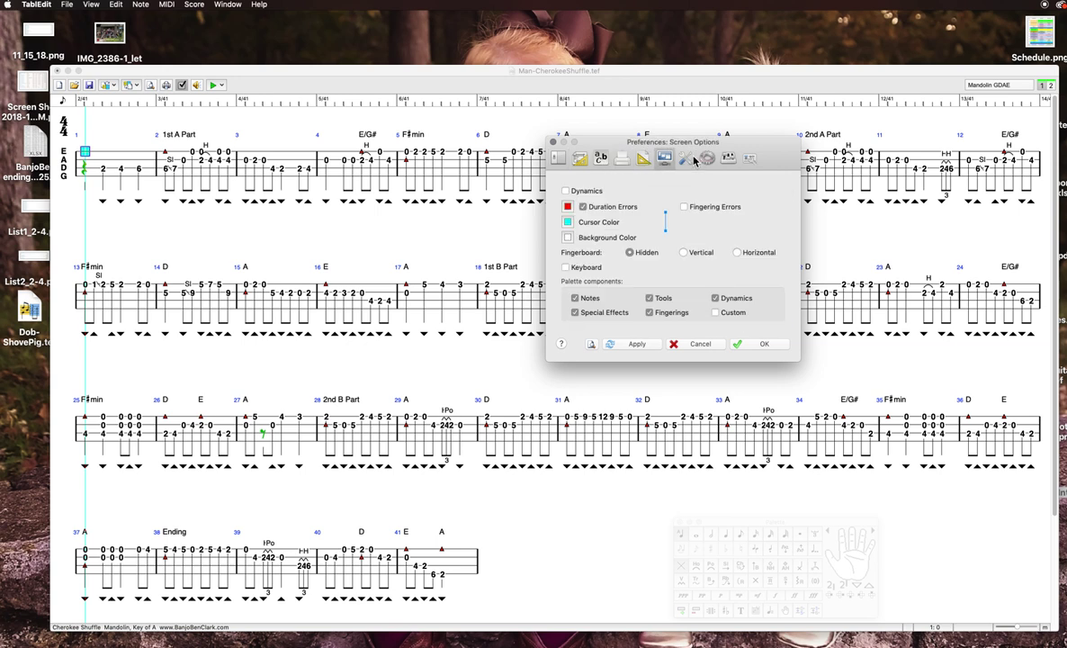
pyautogui.click(688, 159)
pyautogui.click(707, 159)
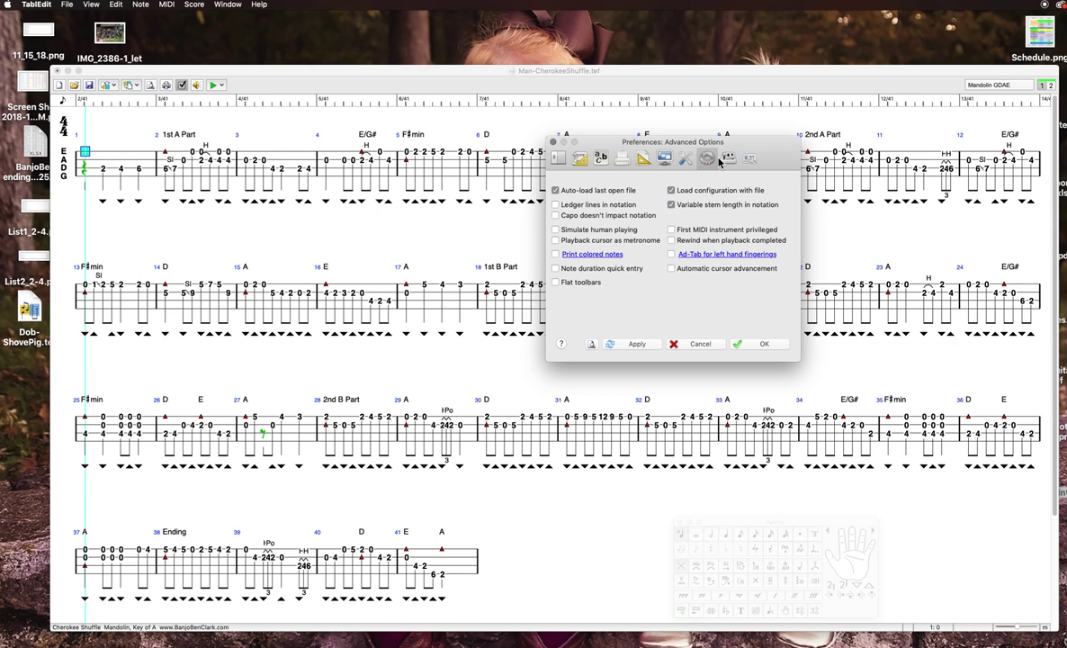
# On the Multitrack page, enable tablature for the Guitar Rhythm track and confirm with OK.
pyautogui.click(730, 159)
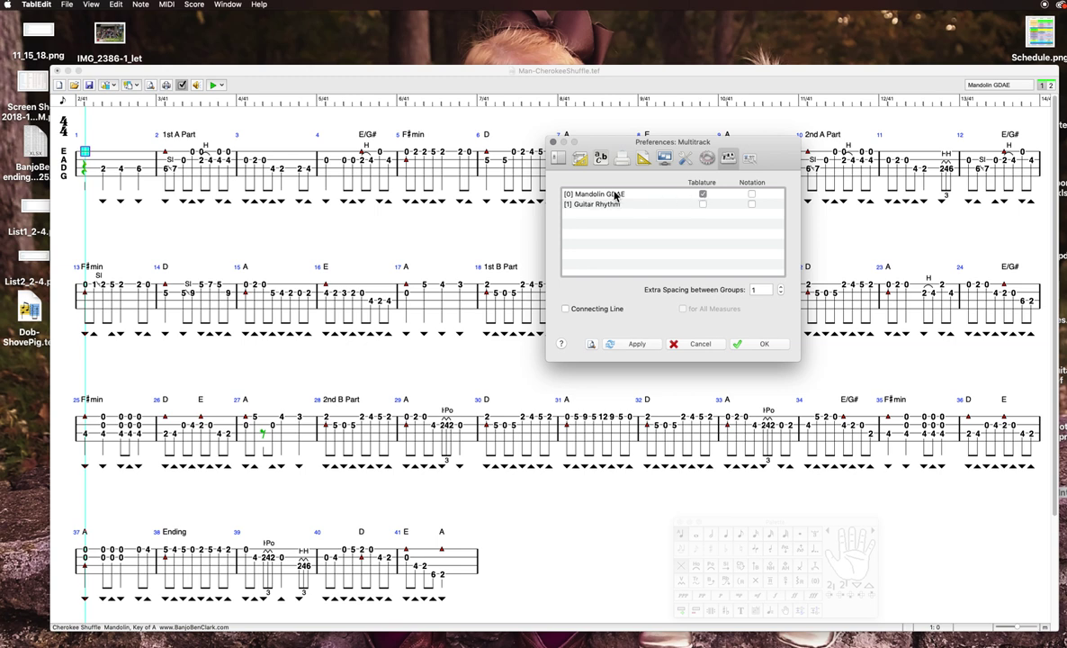
pyautogui.click(703, 205)
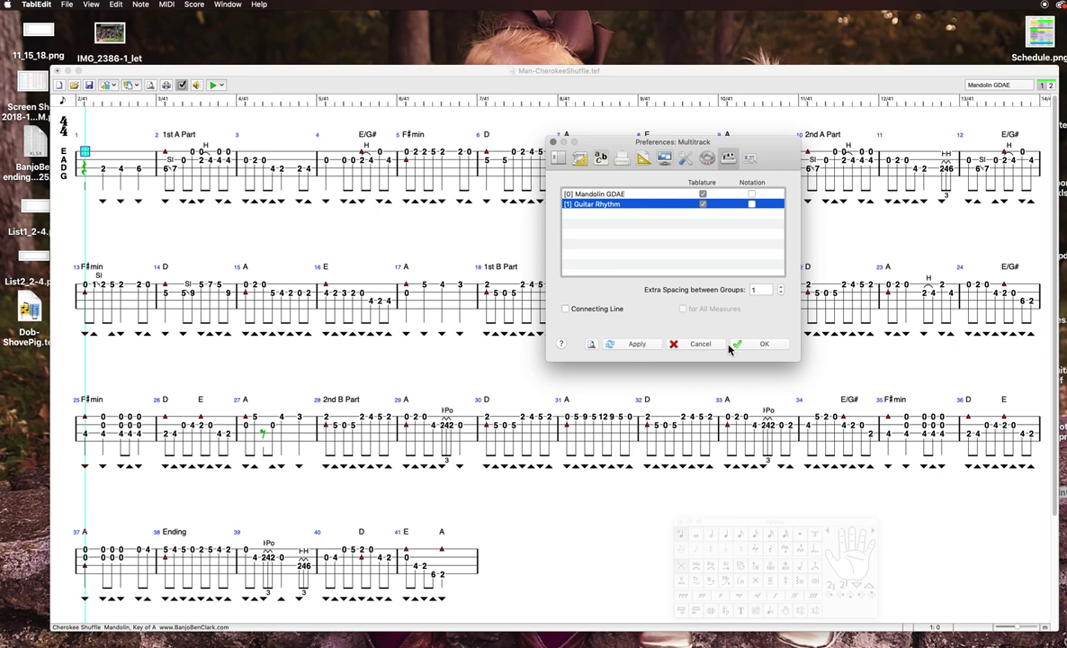
pyautogui.click(756, 345)
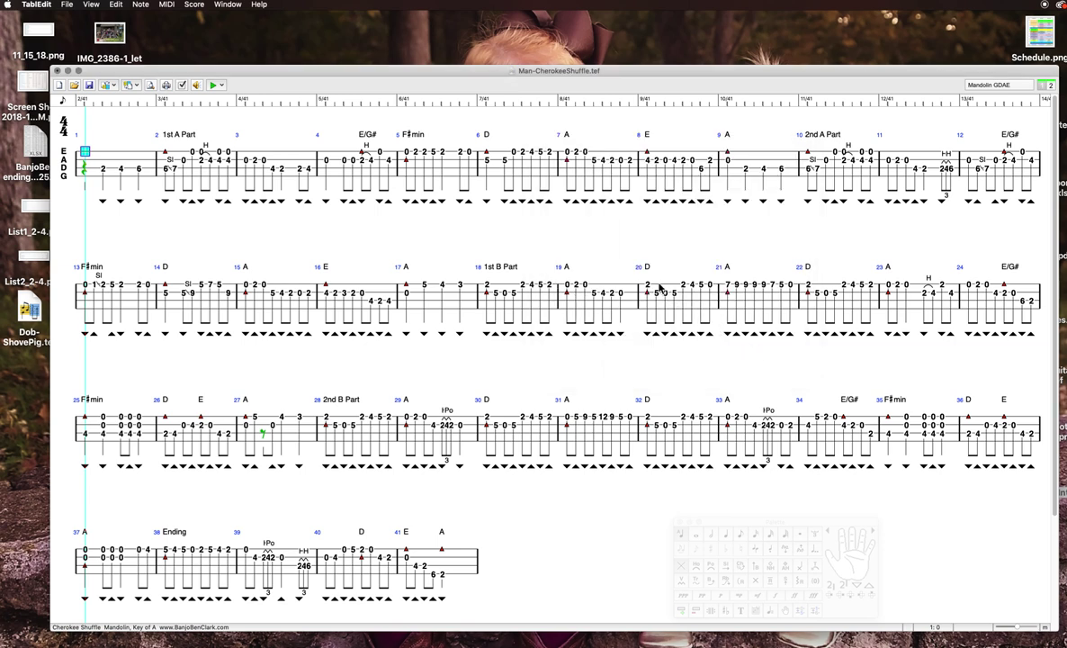
# After a brief print preview, untick Guitar Rhythm tablature and tick Mandolin GDAE notation, then Apply and OK.
pyautogui.click(150, 86)
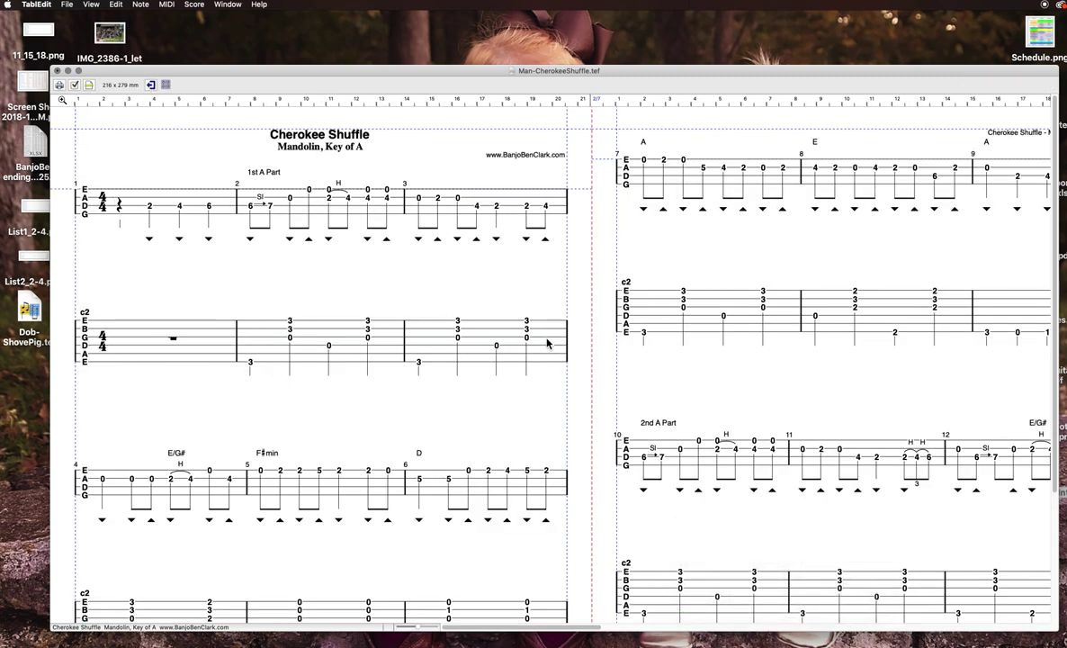
pyautogui.click(151, 85)
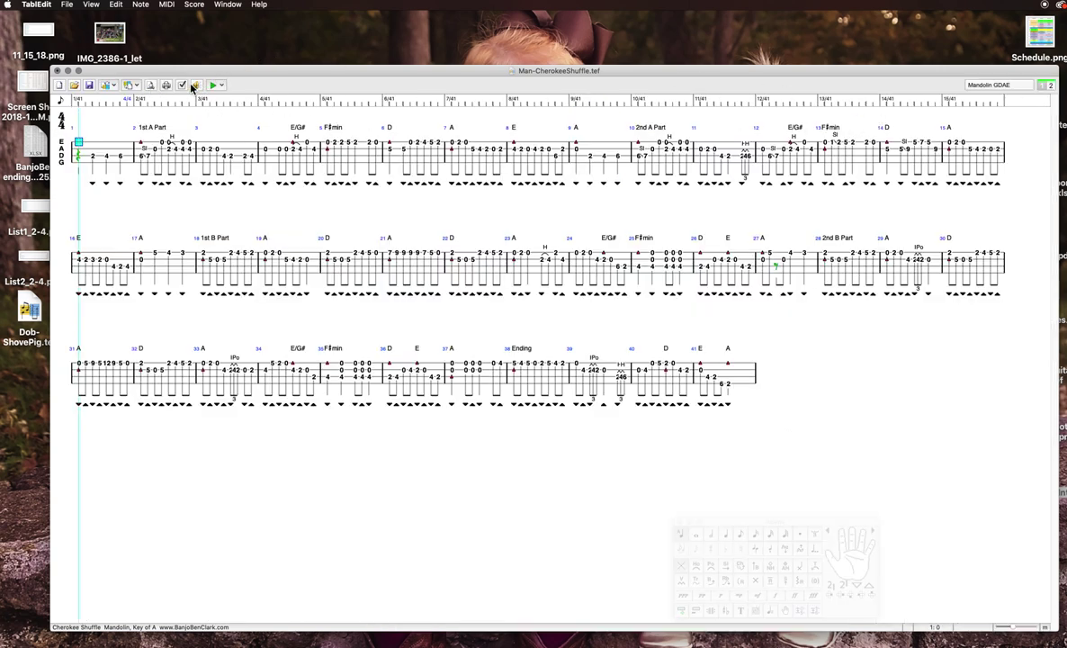
pyautogui.click(183, 85)
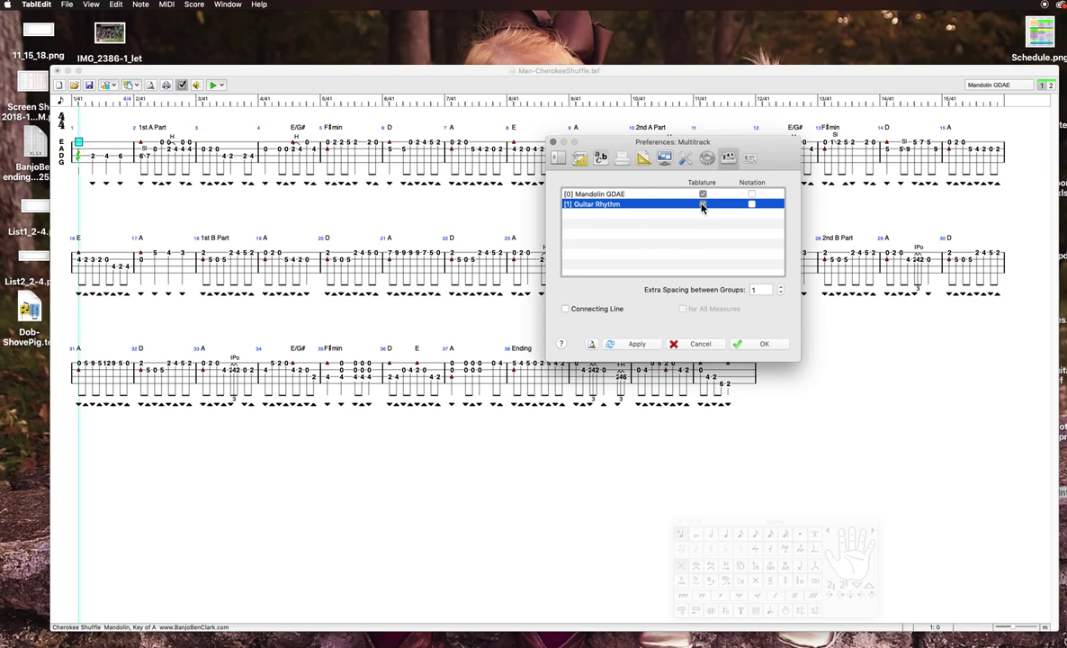
pyautogui.click(702, 206)
pyautogui.click(753, 194)
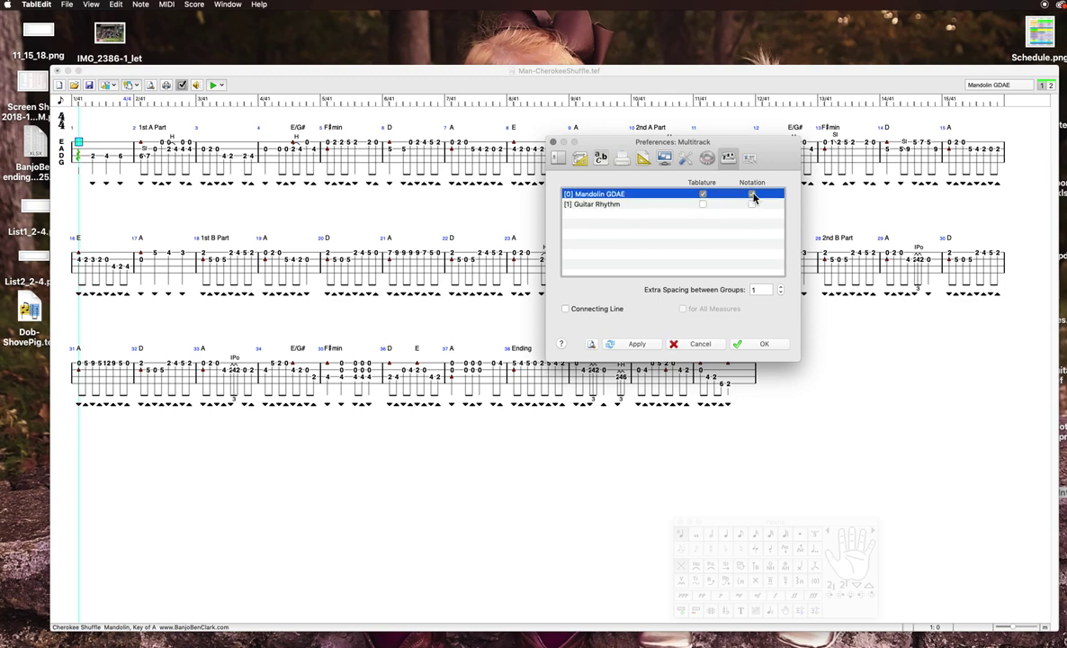
pyautogui.click(614, 342)
pyautogui.click(774, 346)
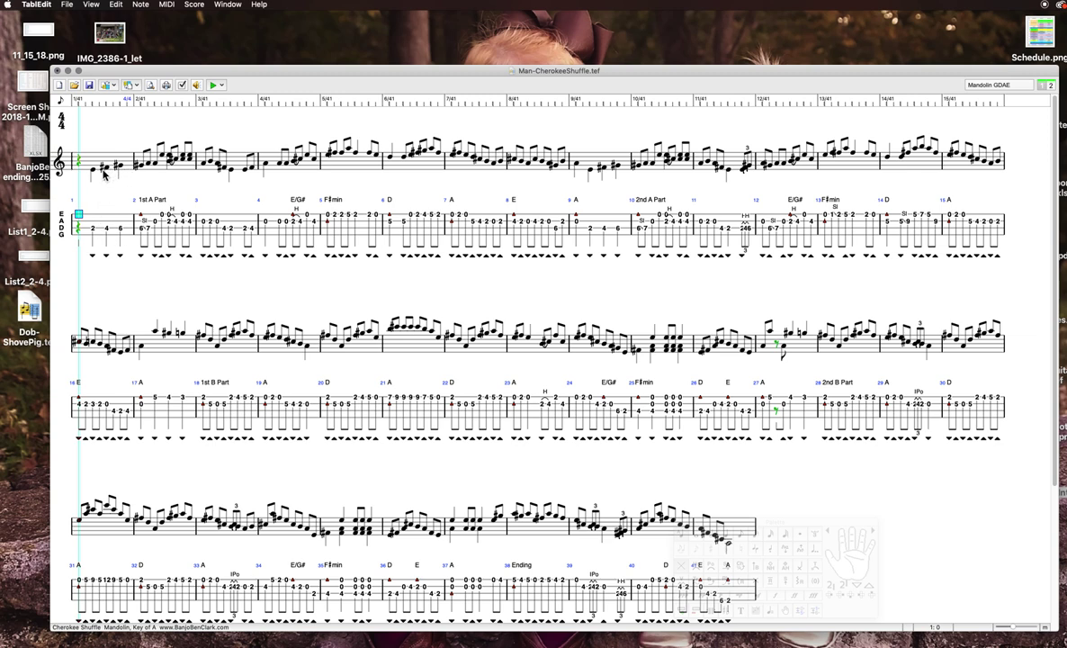
# Play and stop the tune, then switch to the printed-page layout and back to editing.
pyautogui.press('space')
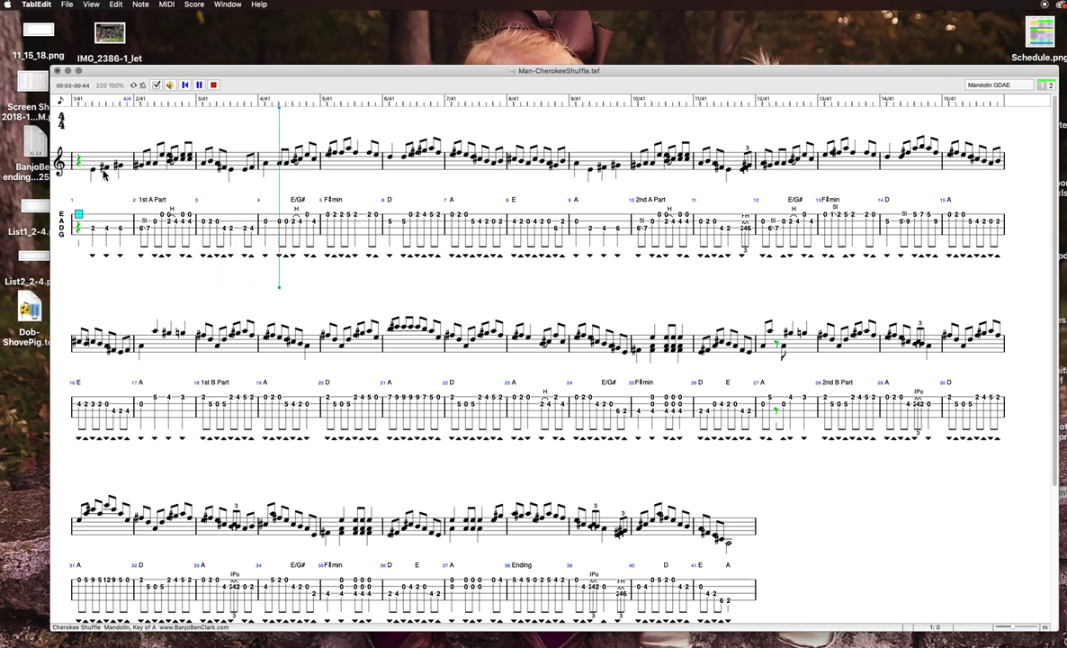
pyautogui.press('space')
pyautogui.click(149, 85)
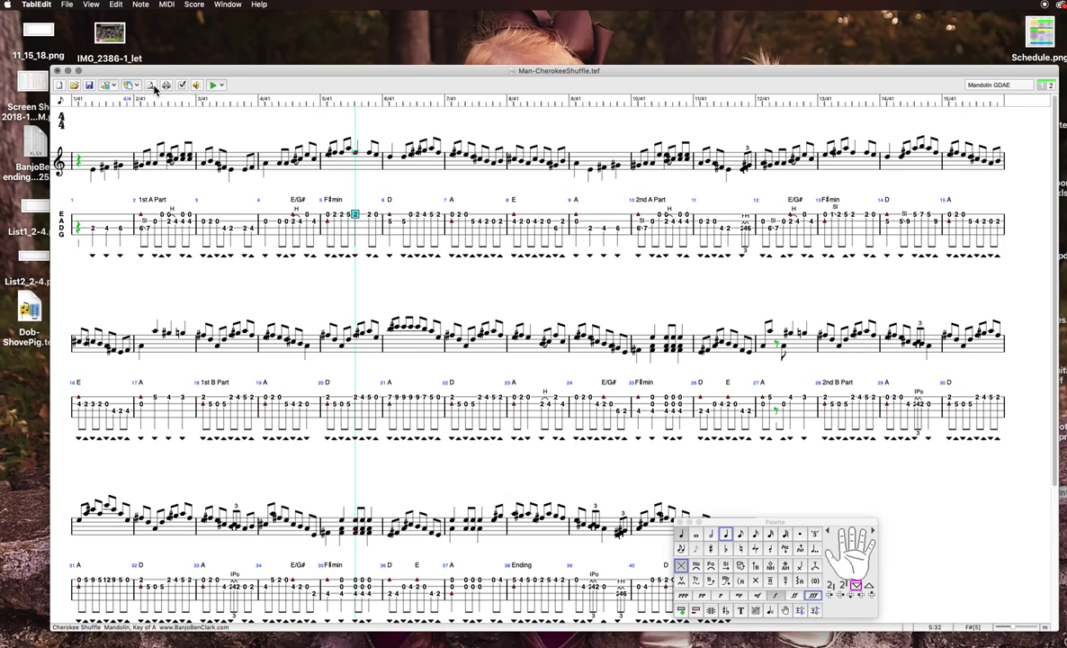
pyautogui.click(151, 84)
# Turn off the Mandolin GDAE tablature in Multitrack preferences, leaving notation only, and apply.
pyautogui.click(180, 86)
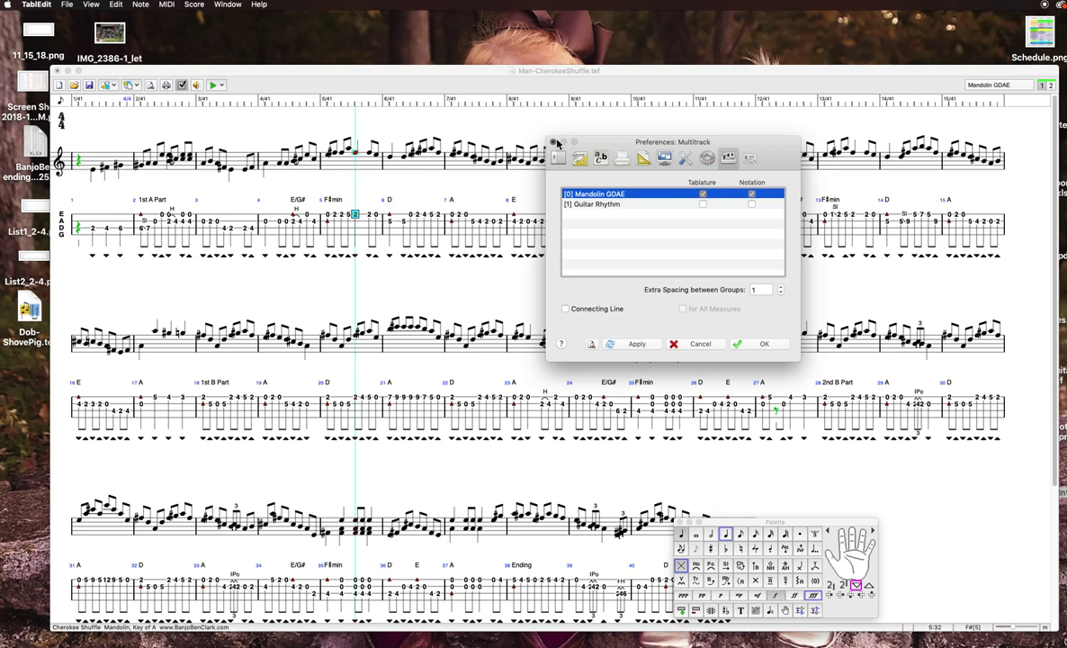
pyautogui.click(703, 194)
pyautogui.click(635, 344)
pyautogui.click(747, 349)
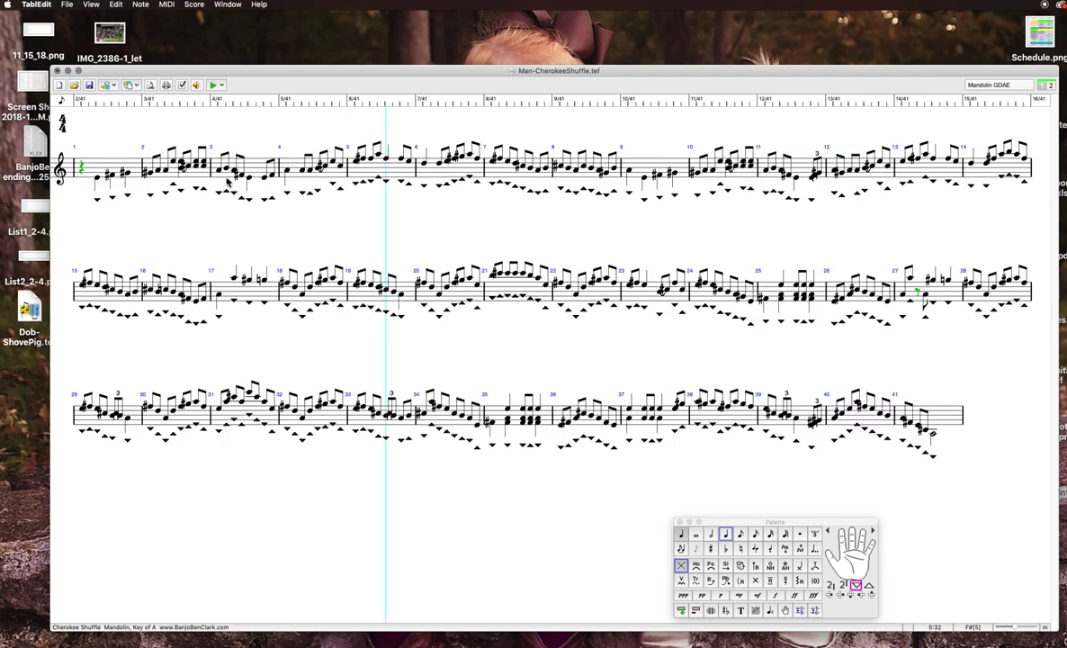
# Adjust the measures per line, trying three, then seven, then about fourteen.
pyautogui.click(65, 100)
pyautogui.click(66, 101)
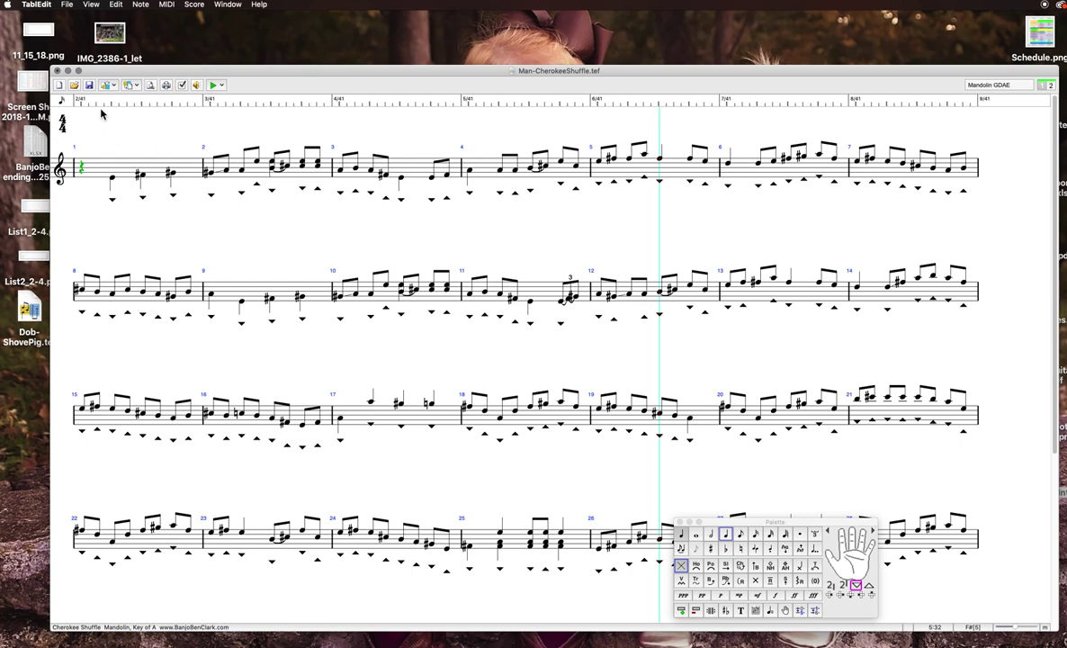
pyautogui.click(64, 103)
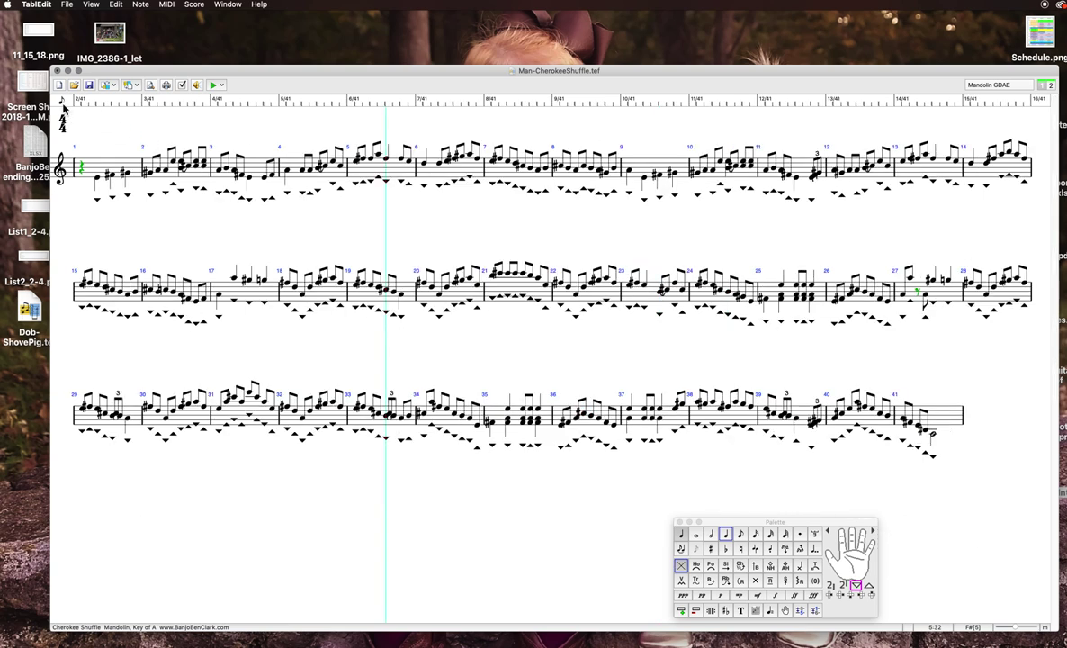
# Turn the Mandolin GDAE tablature back on in Multitrack preferences, then Apply and OK.
pyautogui.click(181, 84)
pyautogui.click(703, 194)
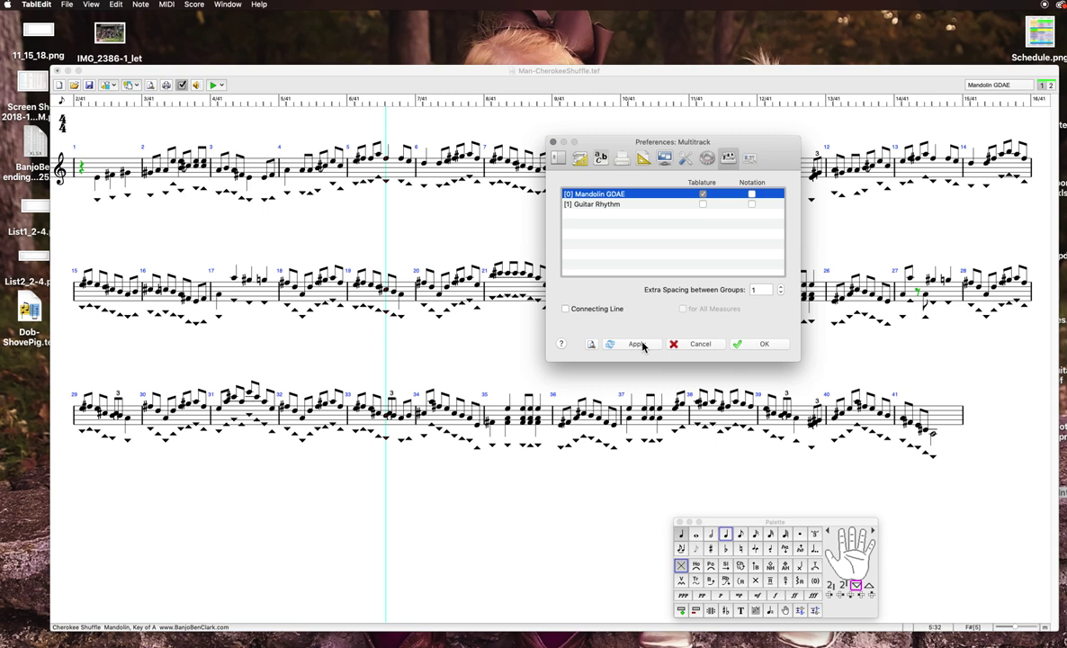
pyautogui.click(638, 345)
pyautogui.click(755, 344)
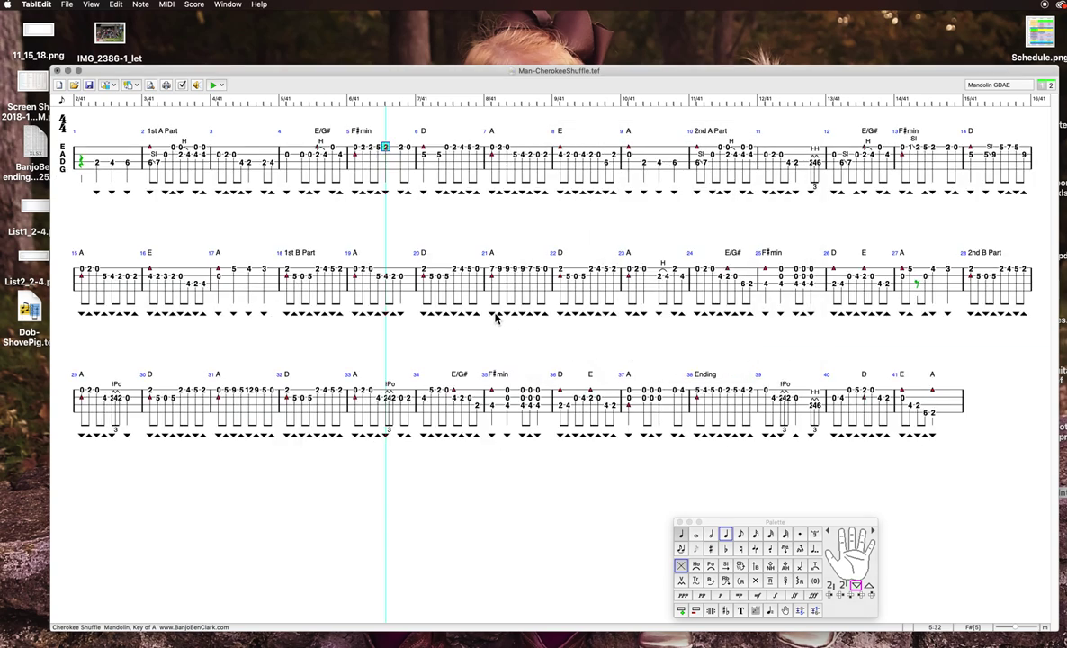
# Jump to the end of the score and create an empty measure 42.
pyautogui.click(947, 404)
pyautogui.press('Right')
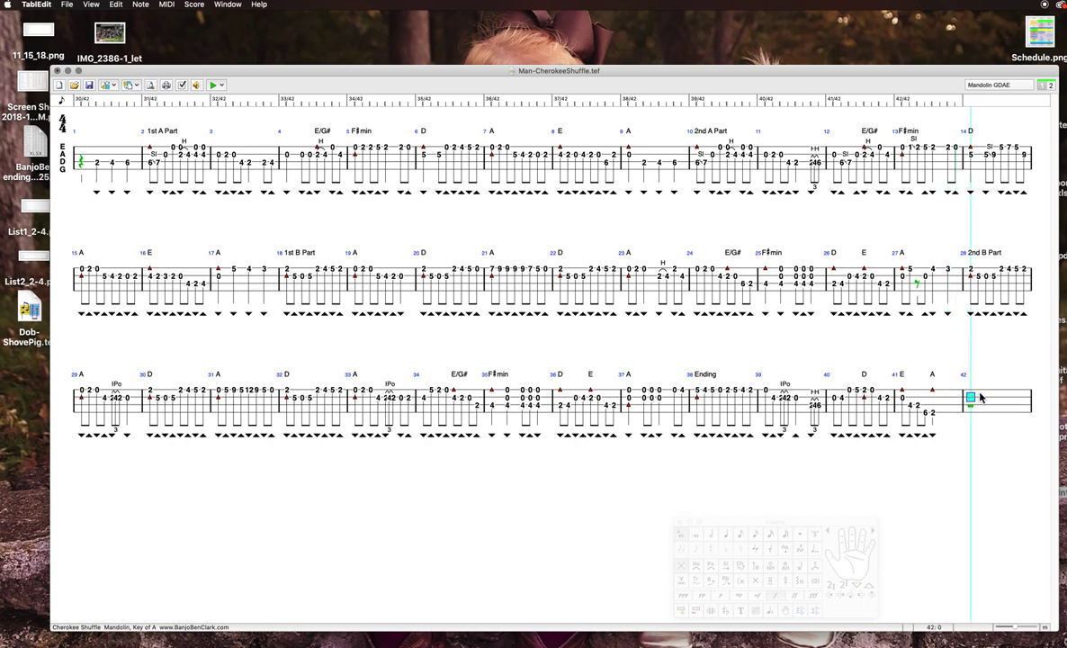
pyautogui.click(970, 390)
pyautogui.press('Left')
# Enter frets 0, 7 and 14 in measure 42, dropping a string for the 14.
pyautogui.write('0')
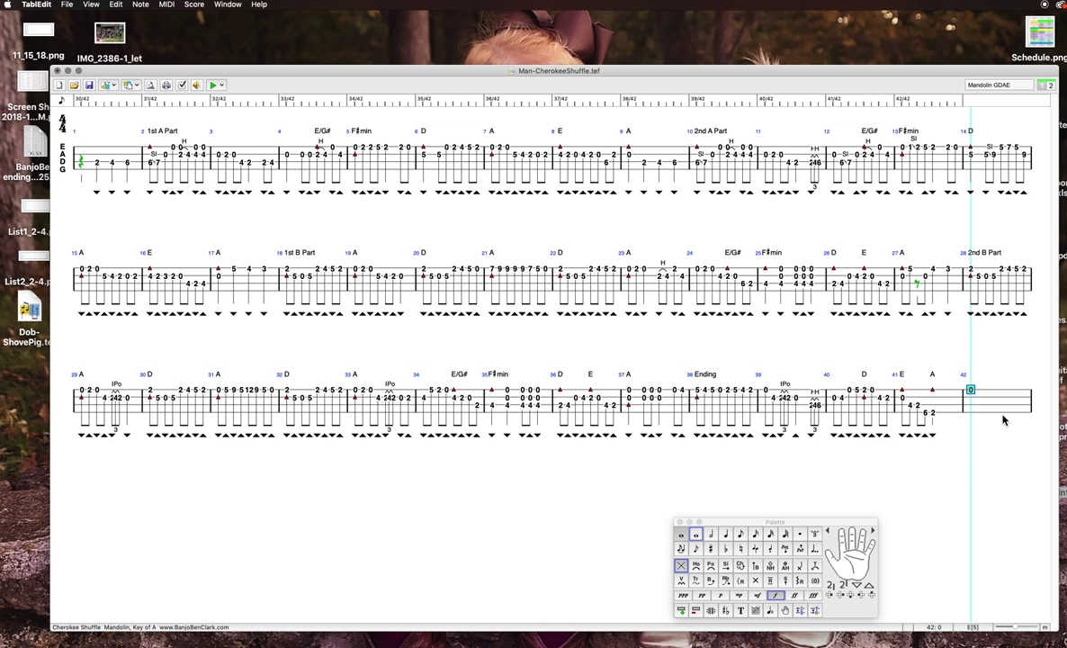
pyautogui.press('Right')
pyautogui.write('7')
pyautogui.press('Right')
pyautogui.press('Down')
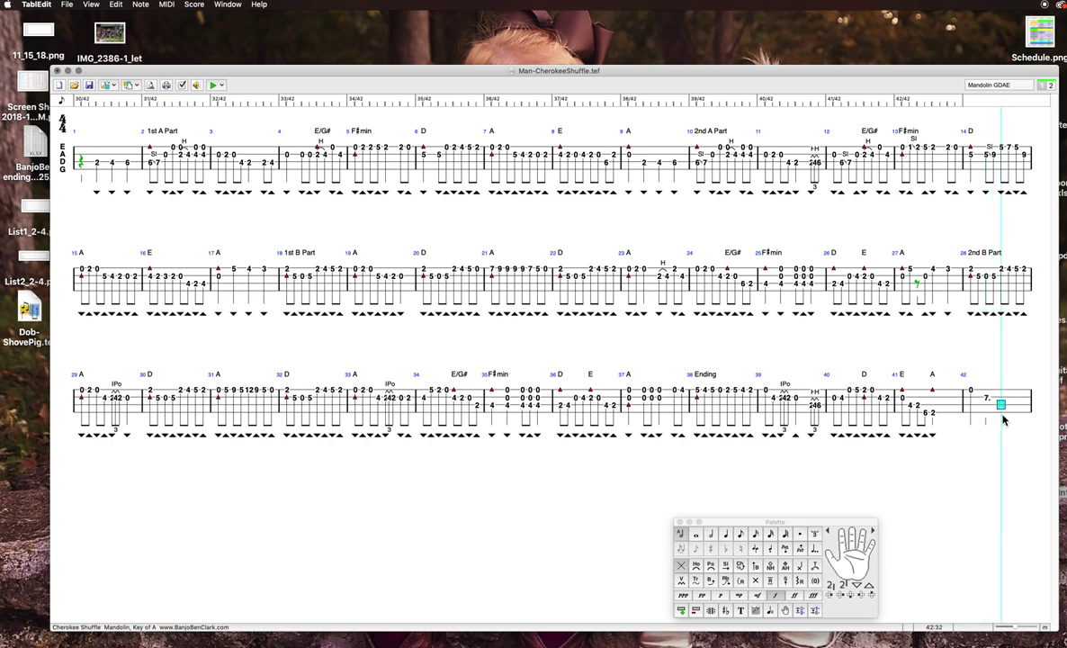
pyautogui.write('14')
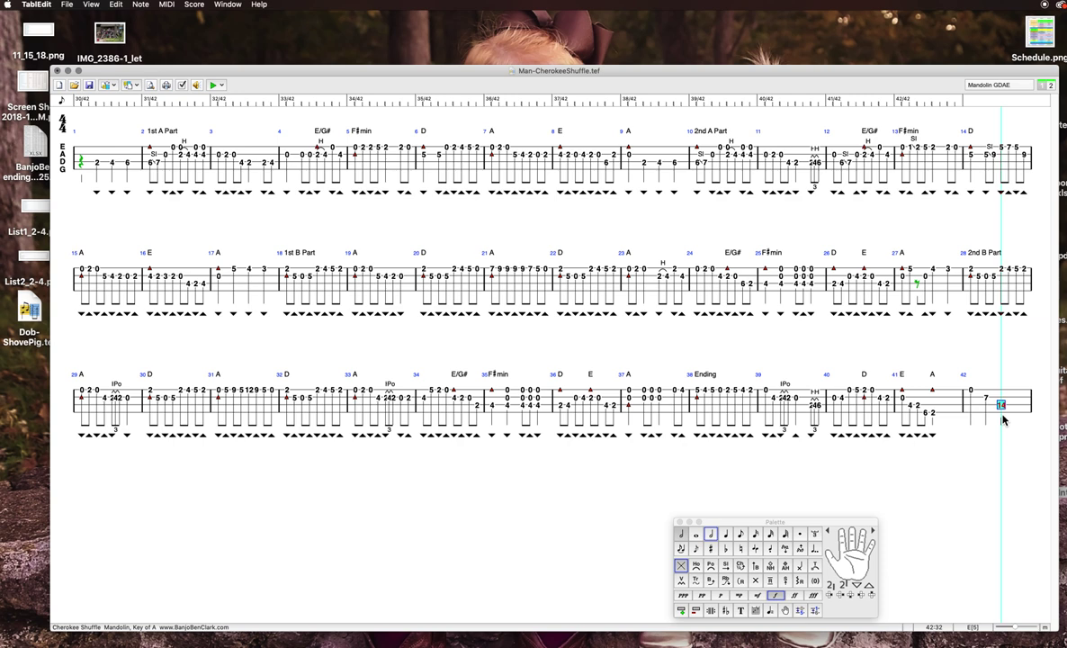
pyautogui.press('Right')
# Select the 0, 7 and 14 notes in measure 42 to check them.
pyautogui.press('Left')
pyautogui.press('Left')
pyautogui.press('Left')
pyautogui.press('Left')
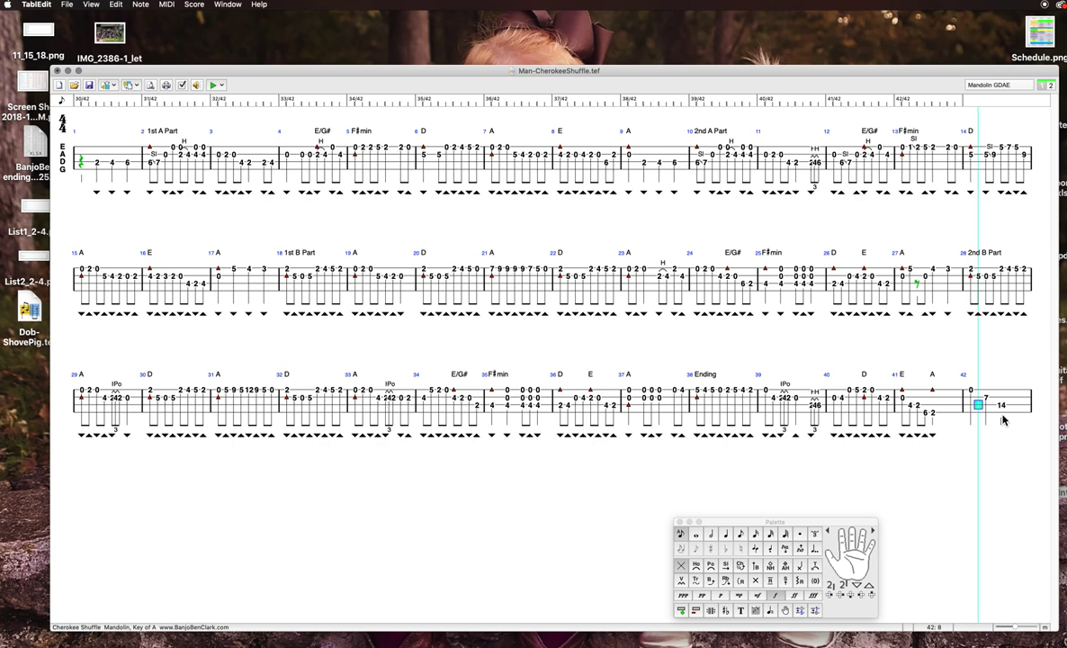
pyautogui.click(972, 390)
pyautogui.click(988, 400)
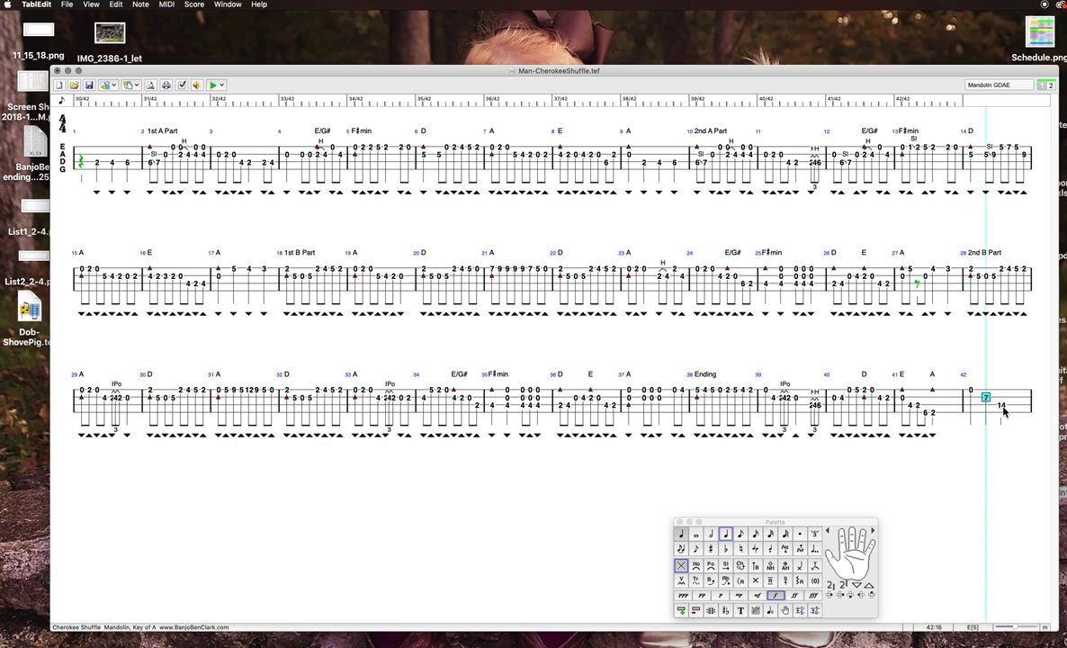
pyautogui.click(1001, 406)
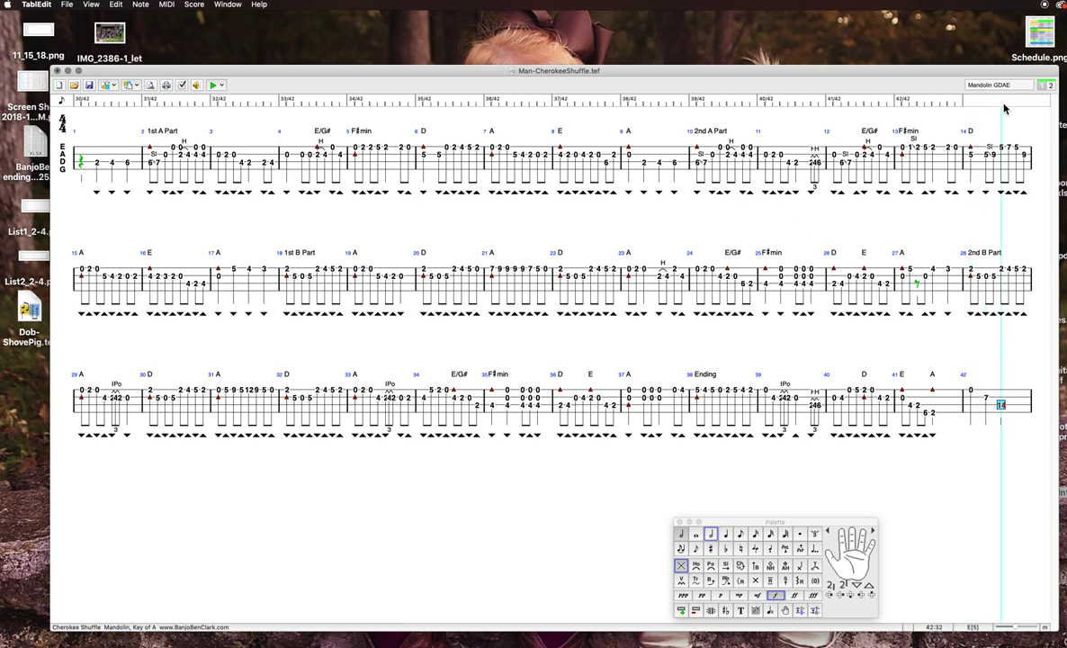
pyautogui.click(184, 85)
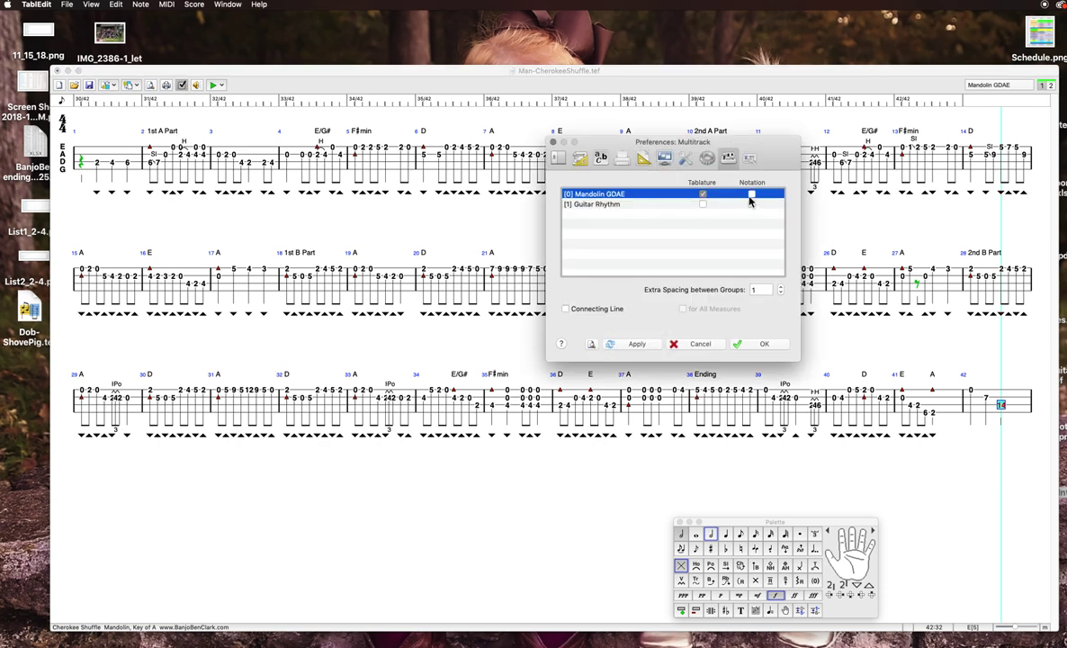
# Apply Mandolin GDAE notation so staves cover measure 42 too, then close with OK.
pyautogui.click(649, 345)
pyautogui.click(761, 344)
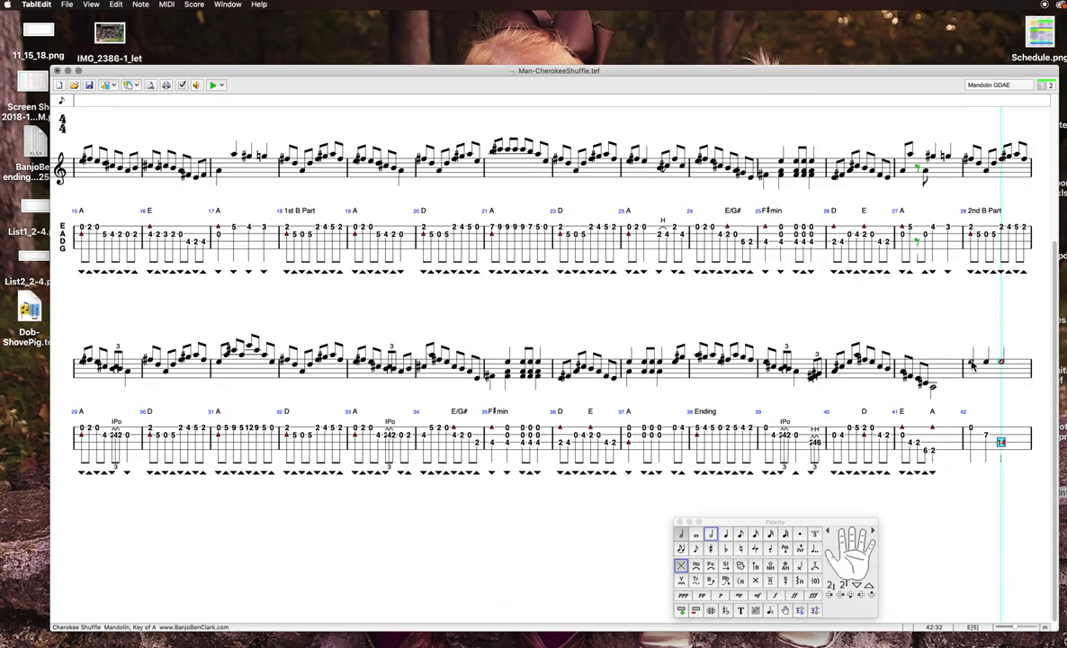